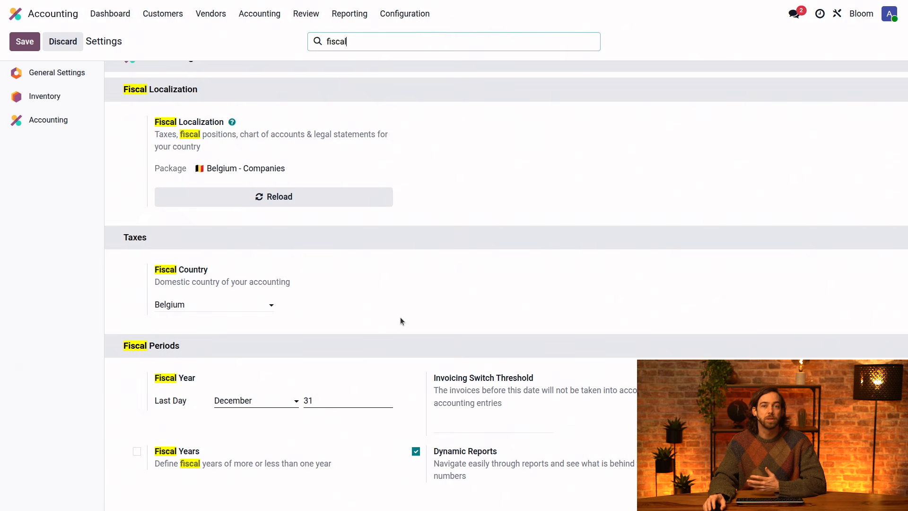
# Try enabling the Fiscal Years option in the Fiscal Periods settings and discard the change.
pyautogui.click(137, 451)
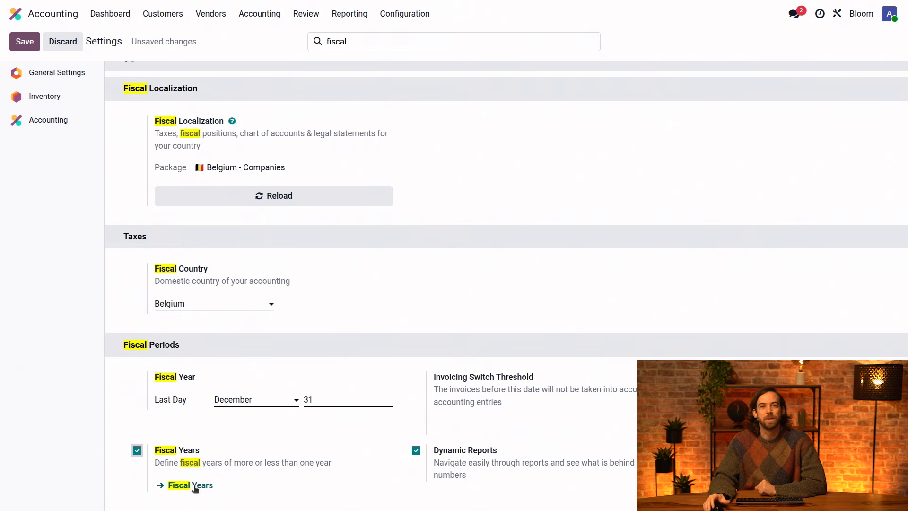
pyautogui.click(68, 43)
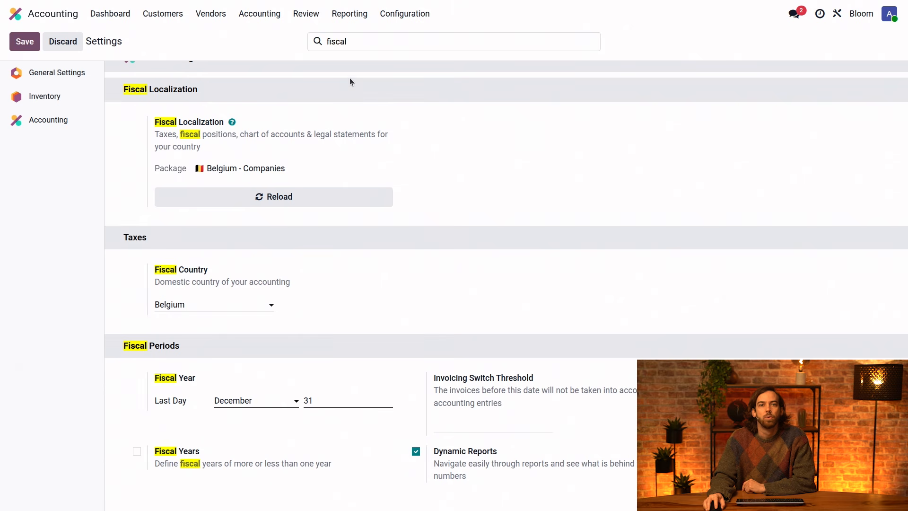
# Open the Profit and Loss report in its generic version instead of the Belgian one and show the year 2025.
pyautogui.click(354, 22)
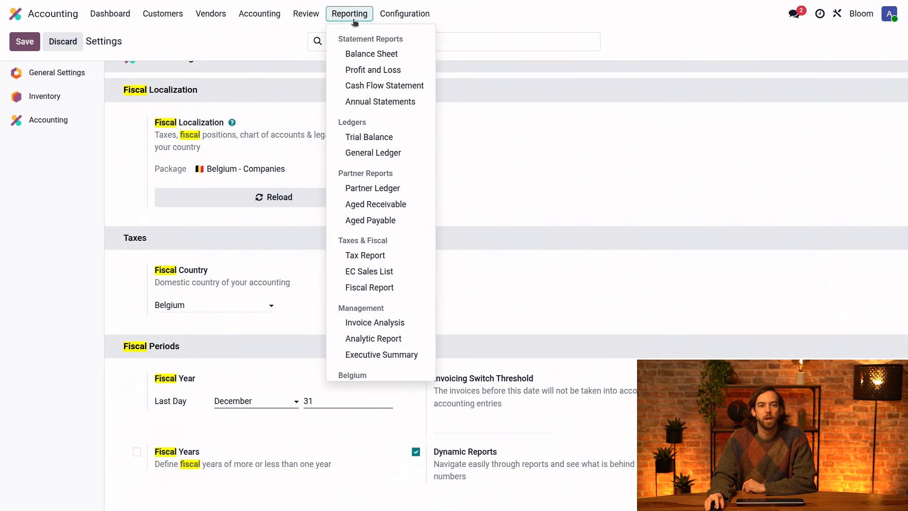
pyautogui.click(383, 70)
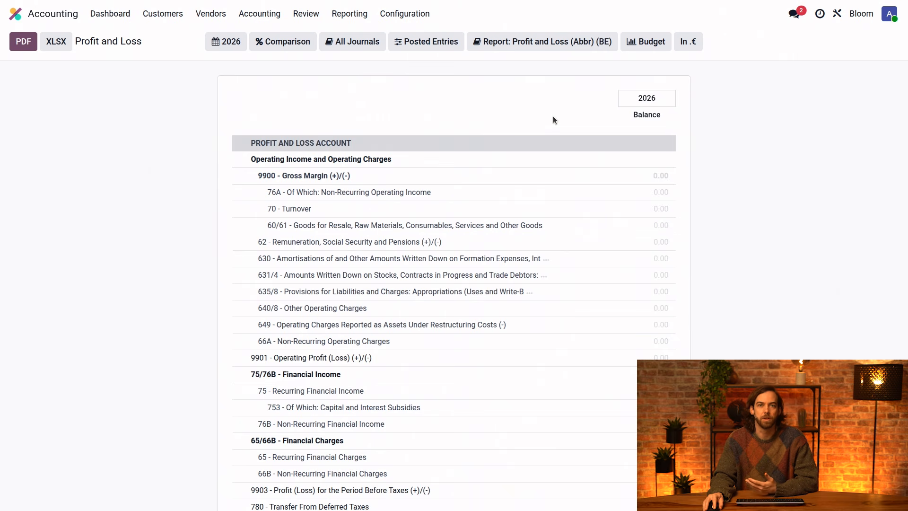
pyautogui.click(567, 44)
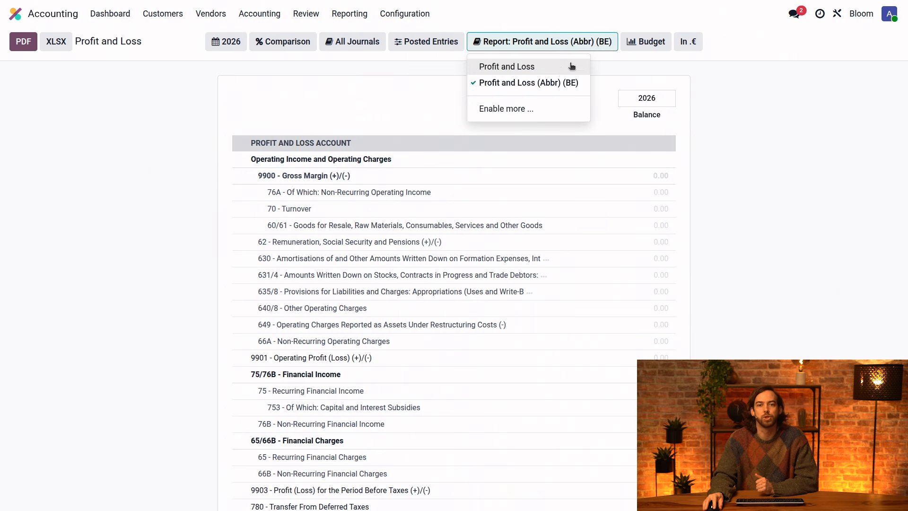
pyautogui.click(559, 69)
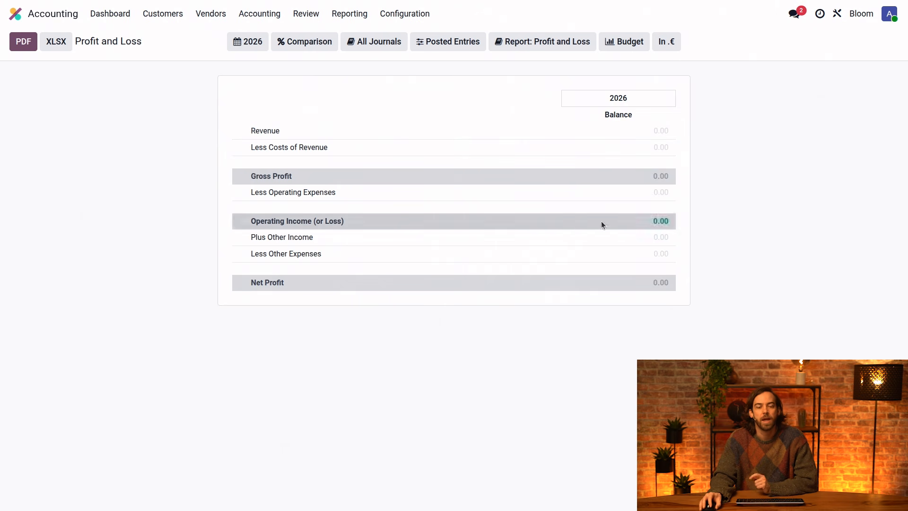
pyautogui.click(252, 50)
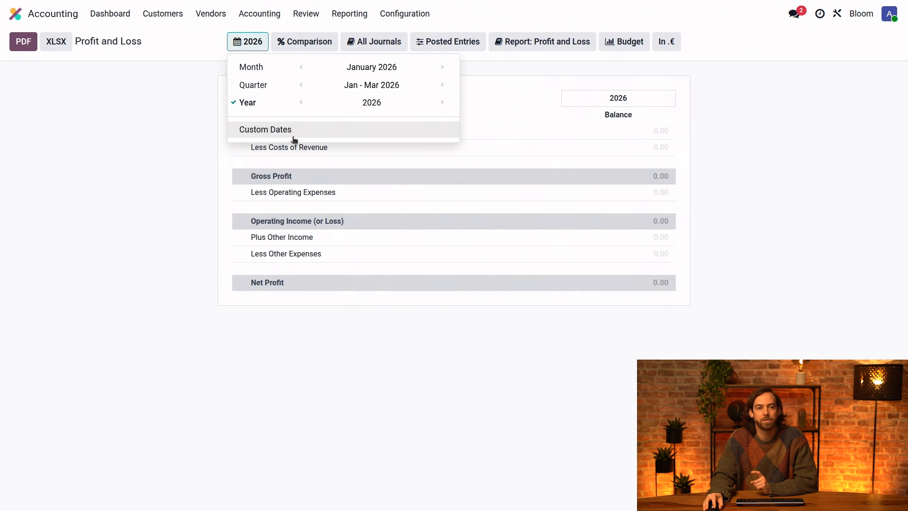
pyautogui.click(301, 103)
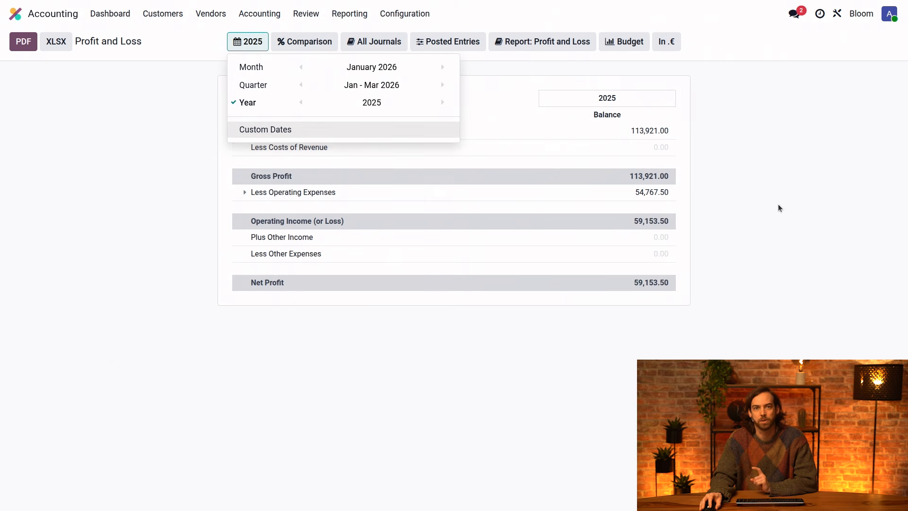
pyautogui.click(755, 209)
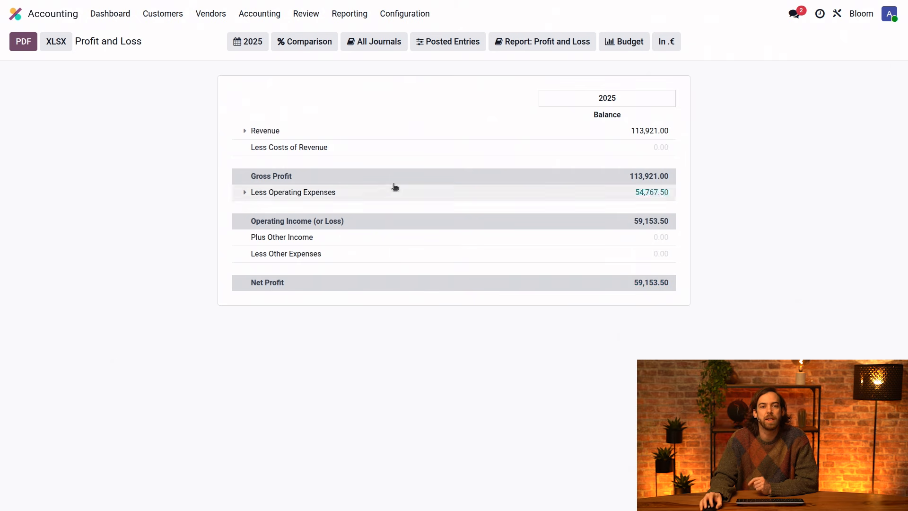
# Open the generic Balance Sheet report as of the end of 2025 and copy the Current Year Unallocated Earnings amount.
pyautogui.click(350, 19)
pyautogui.click(359, 55)
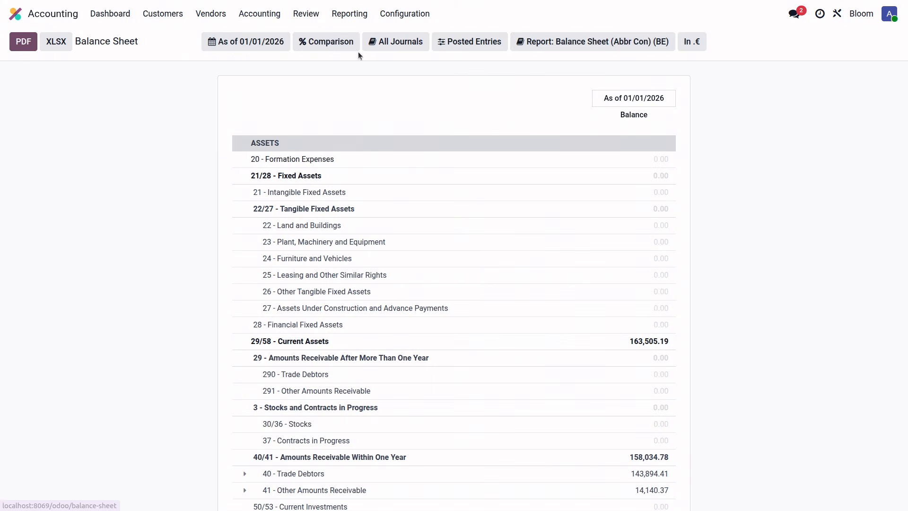
pyautogui.click(599, 43)
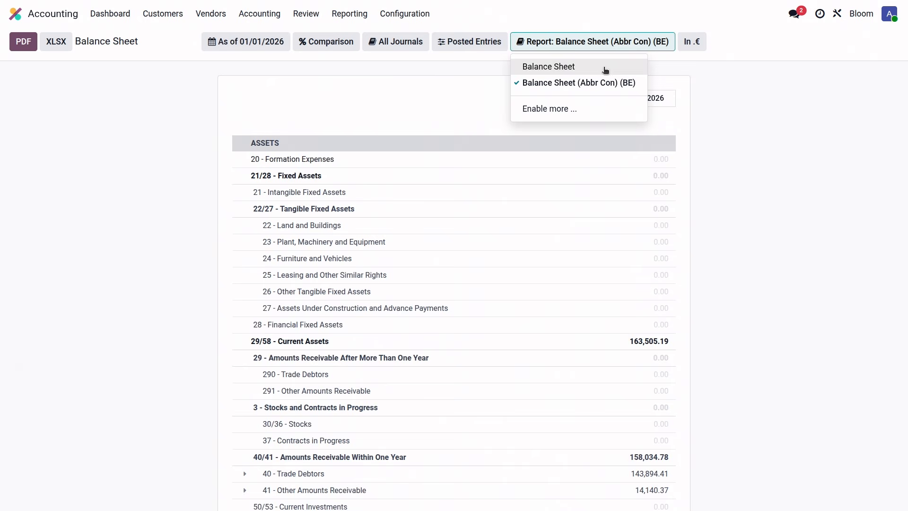
pyautogui.click(549, 67)
pyautogui.click(275, 41)
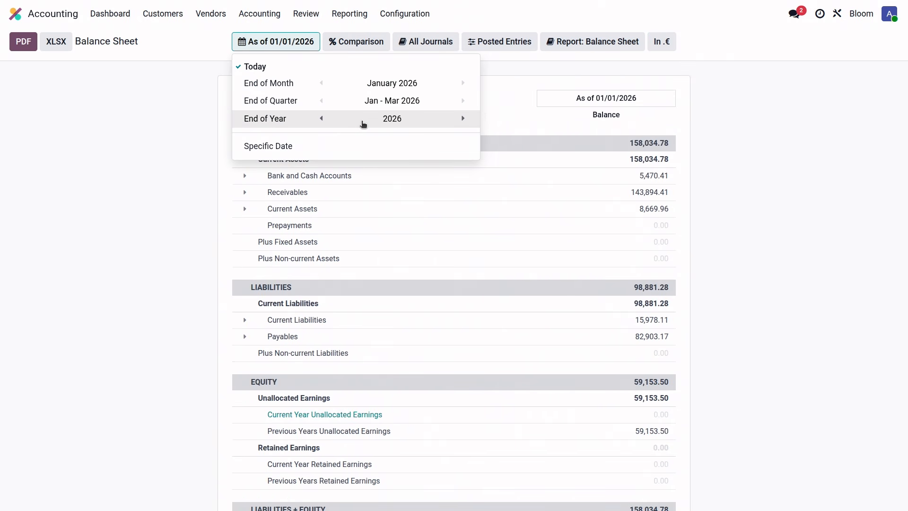
pyautogui.click(321, 118)
pyautogui.click(714, 173)
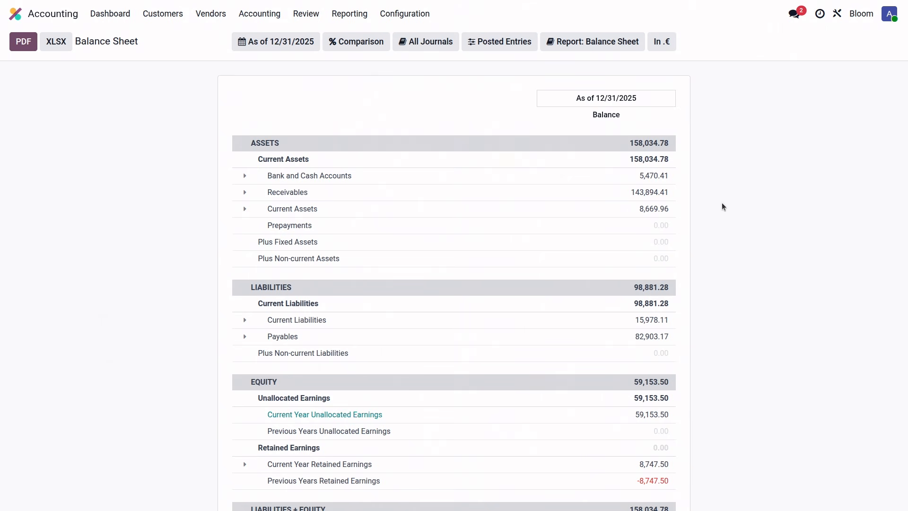
pyautogui.scroll(-1, 726, 229)
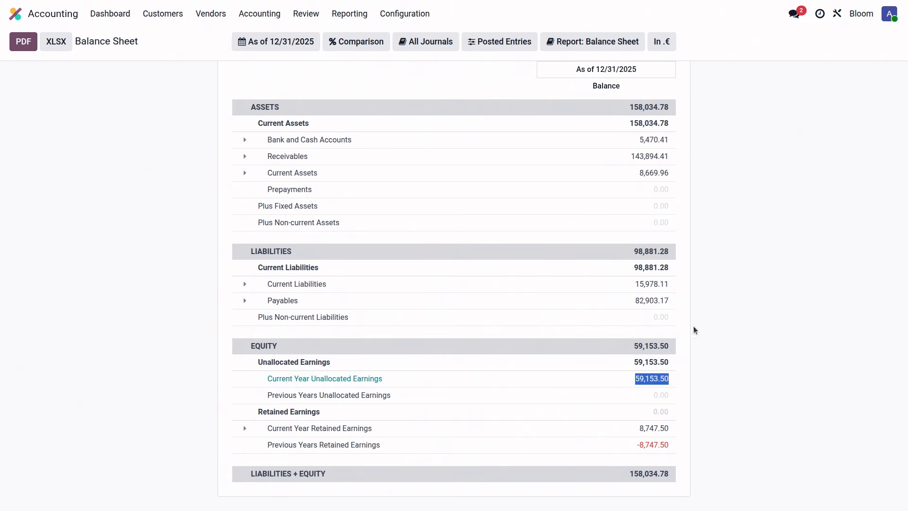
# Create a new journal entry with reference "Year Closing 2025" and accounting date Dec 31, 2025.
pyautogui.click(259, 14)
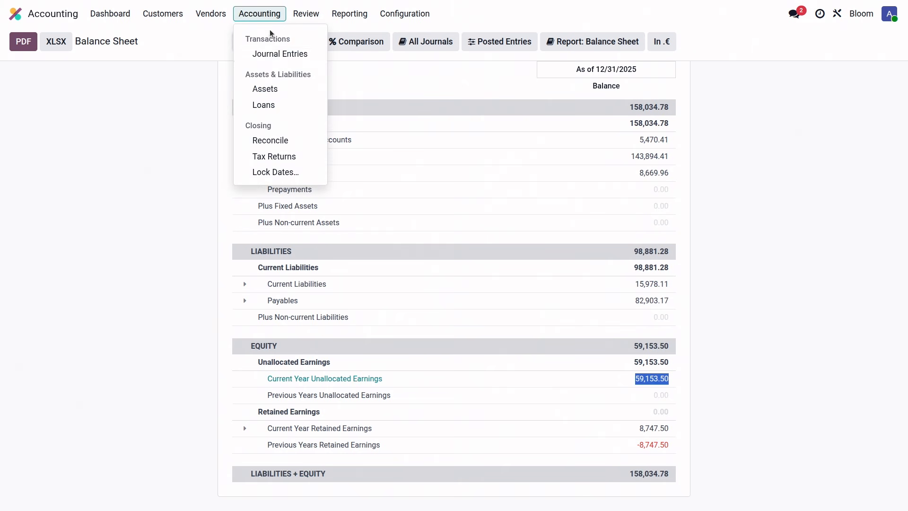
pyautogui.click(268, 53)
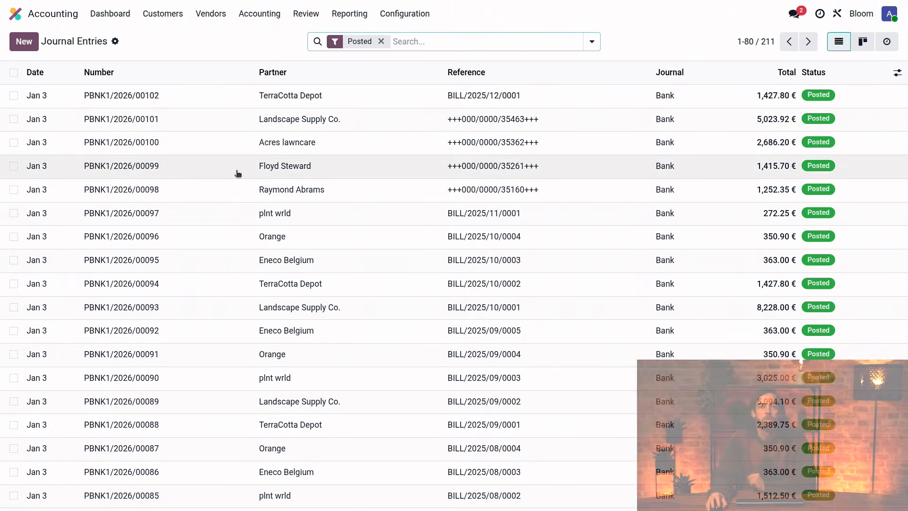
pyautogui.click(27, 45)
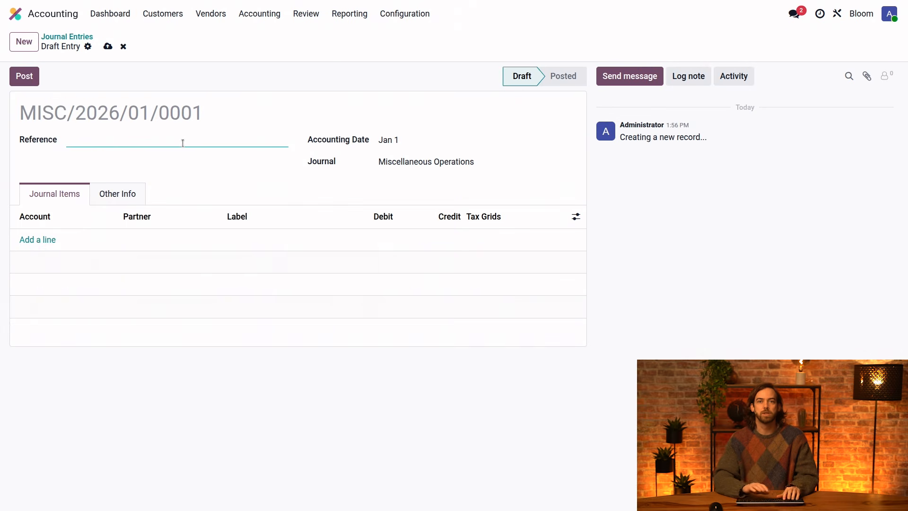
pyautogui.write('Year Closing 2025')
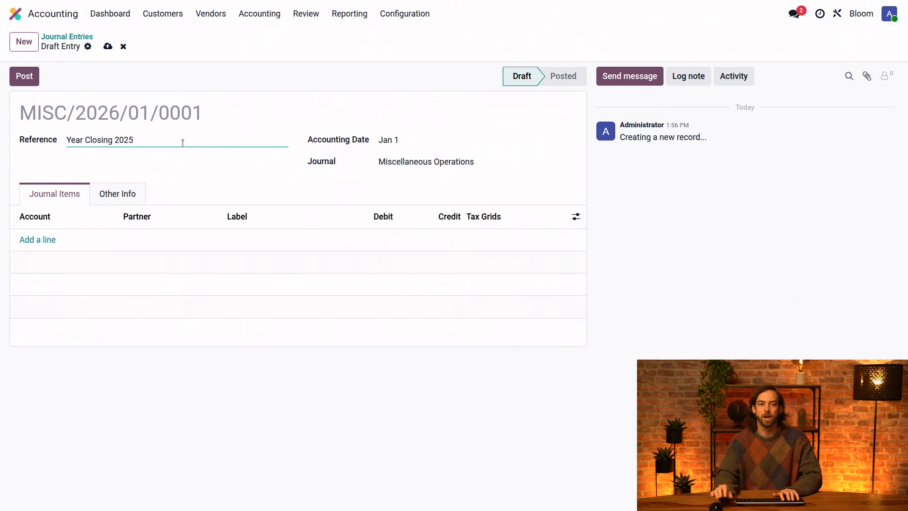
pyautogui.click(410, 138)
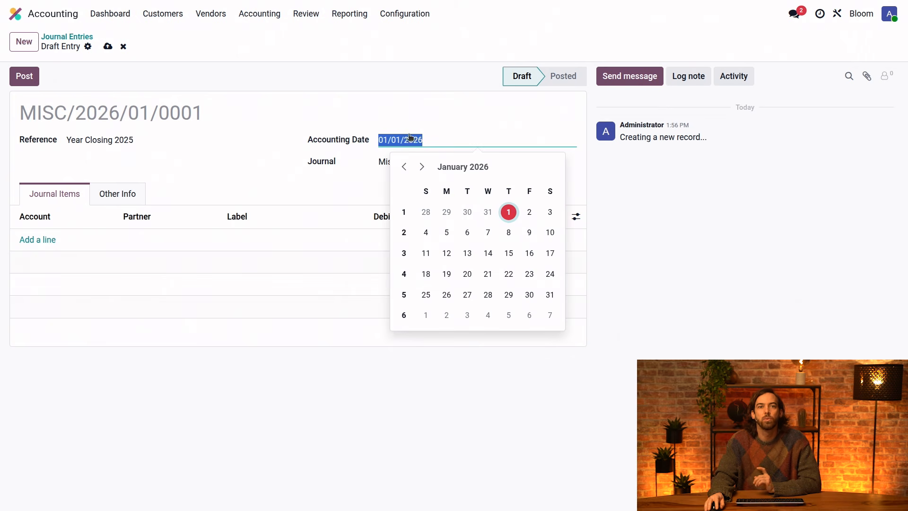
pyautogui.click(488, 212)
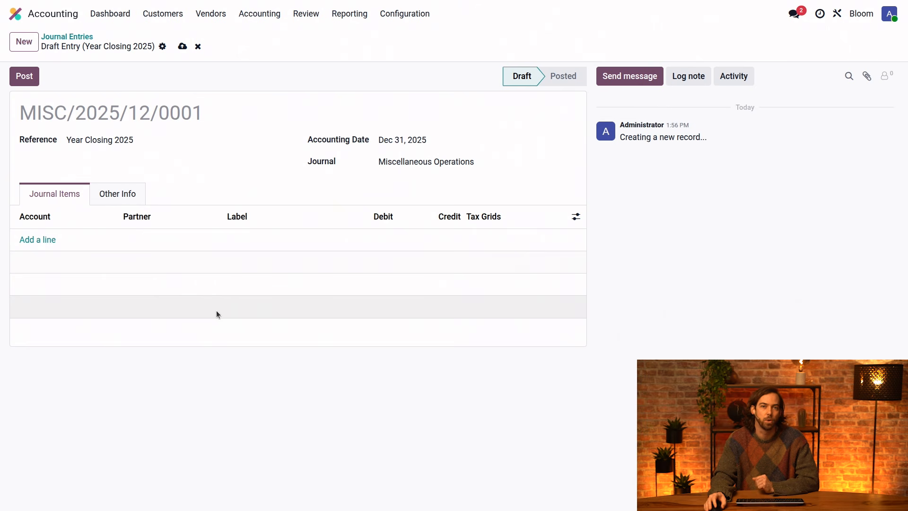
# Add a journal item on account 140000 Profit Brought Forward with a credit of 59,153.50 €.
pyautogui.click(38, 239)
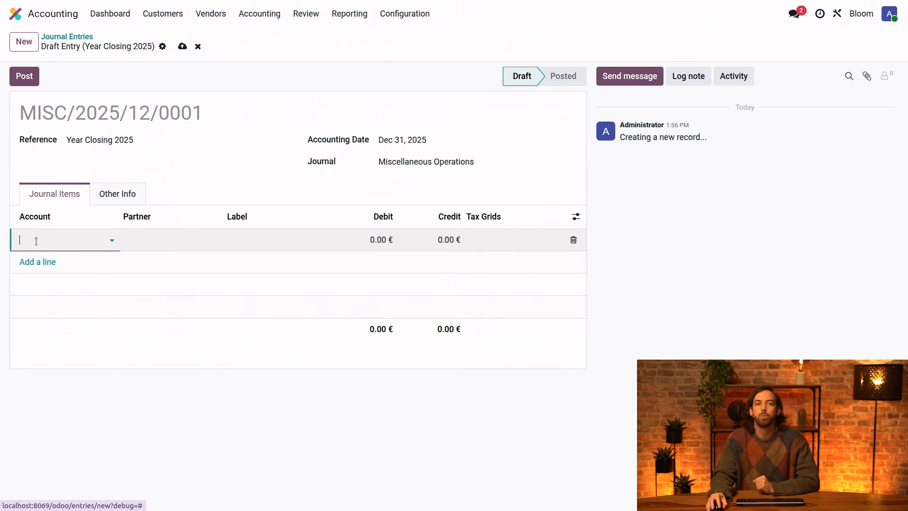
pyautogui.write('141')
pyautogui.press('BackSpace')
pyautogui.write('0')
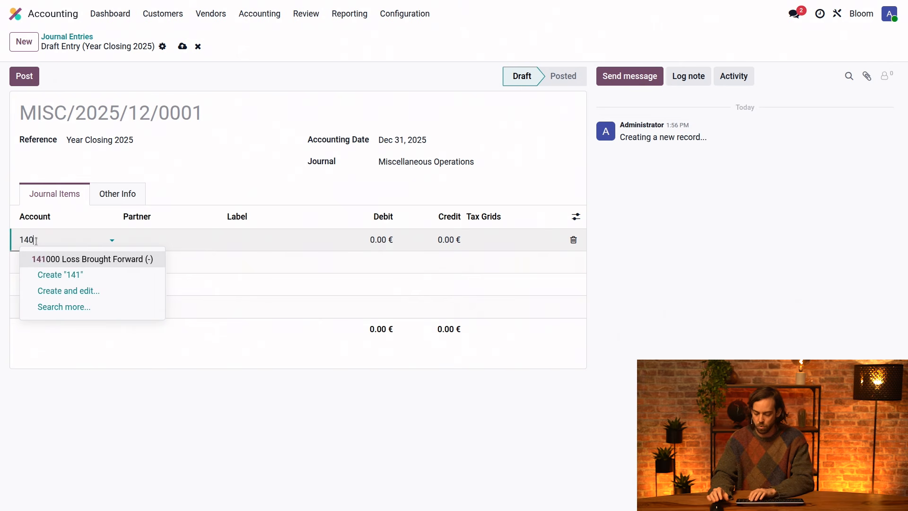
pyautogui.click(88, 262)
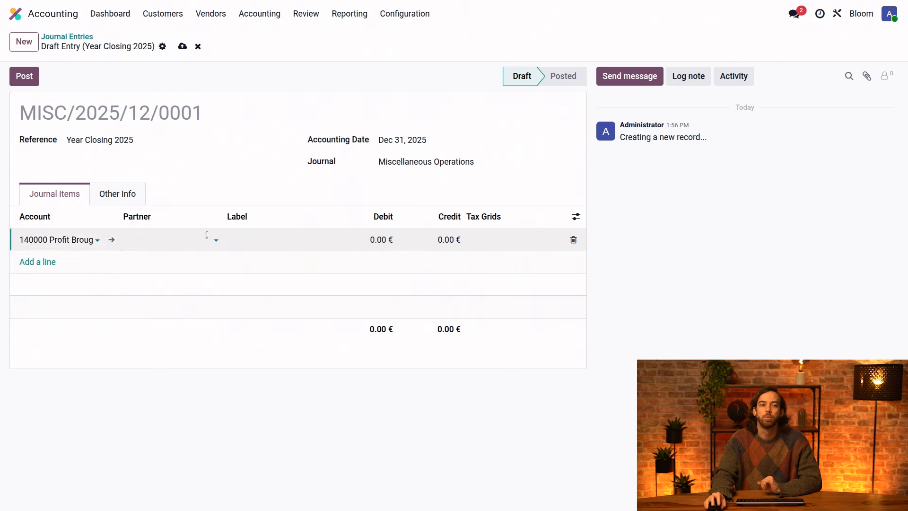
pyautogui.moveTo(118, 215); pyautogui.dragTo(169, 215)
pyautogui.click(494, 239)
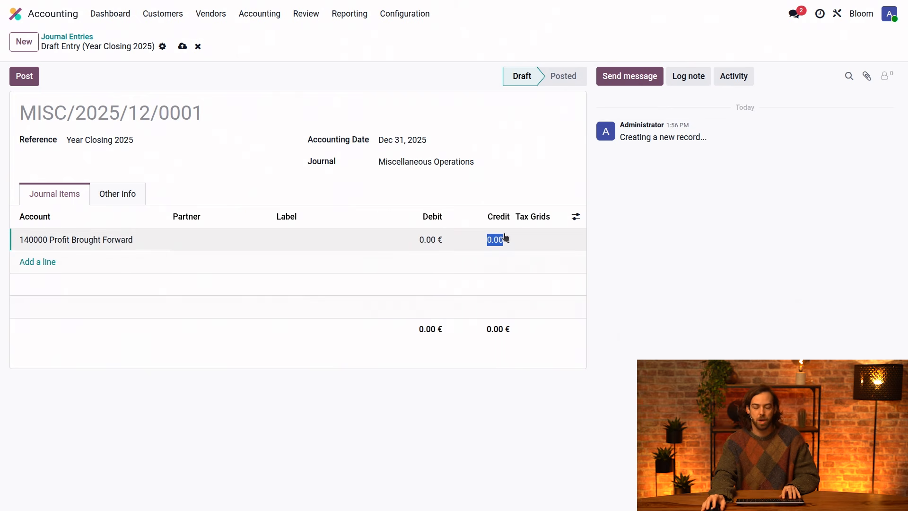
pyautogui.write('59,153.50')
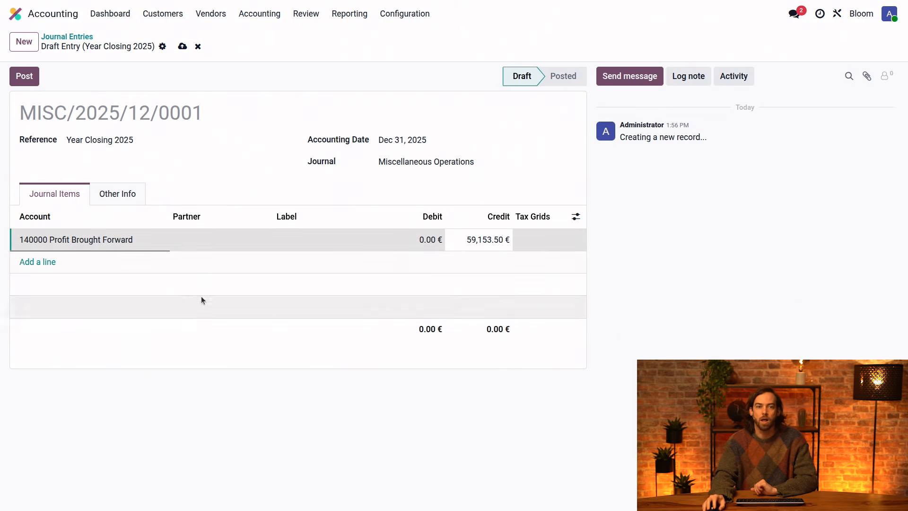
# Add a journal item on account 693000 Profits to Be Carried Forward with a debit of 59,153.50 € and post the entry.
pyautogui.click(29, 262)
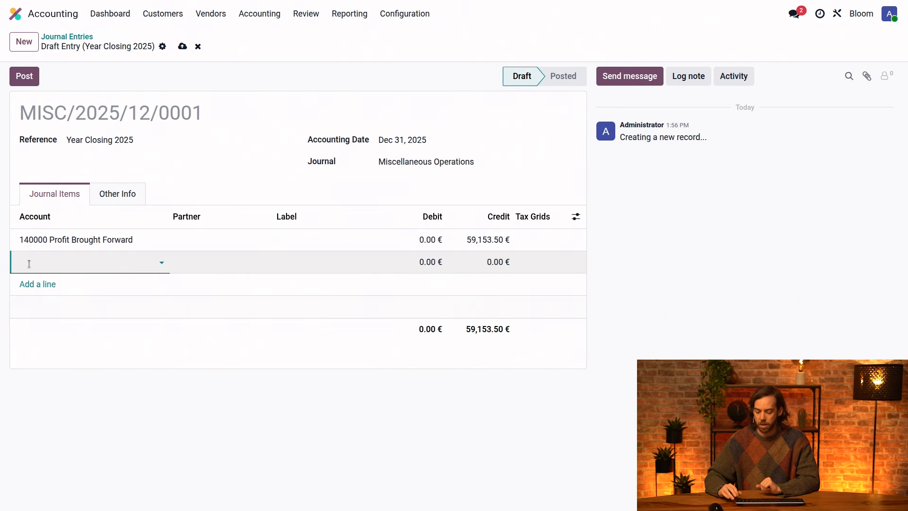
pyautogui.write('693')
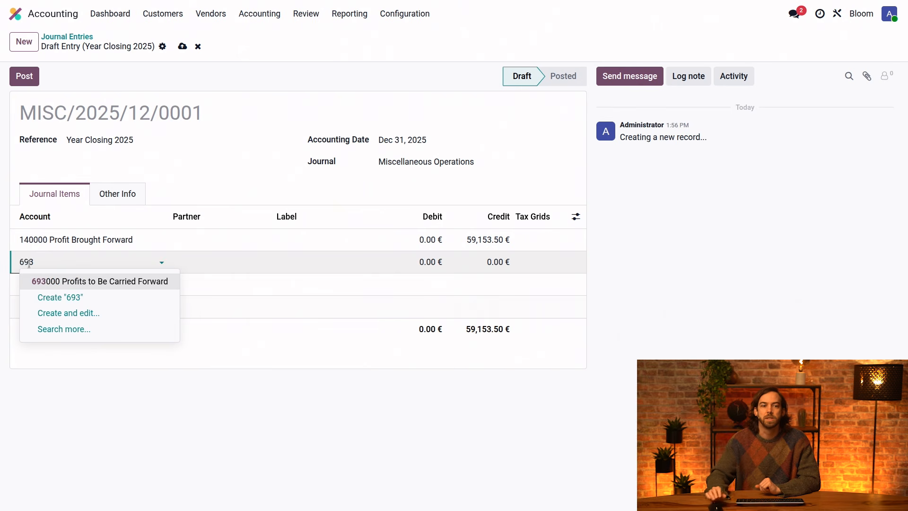
pyautogui.click(78, 281)
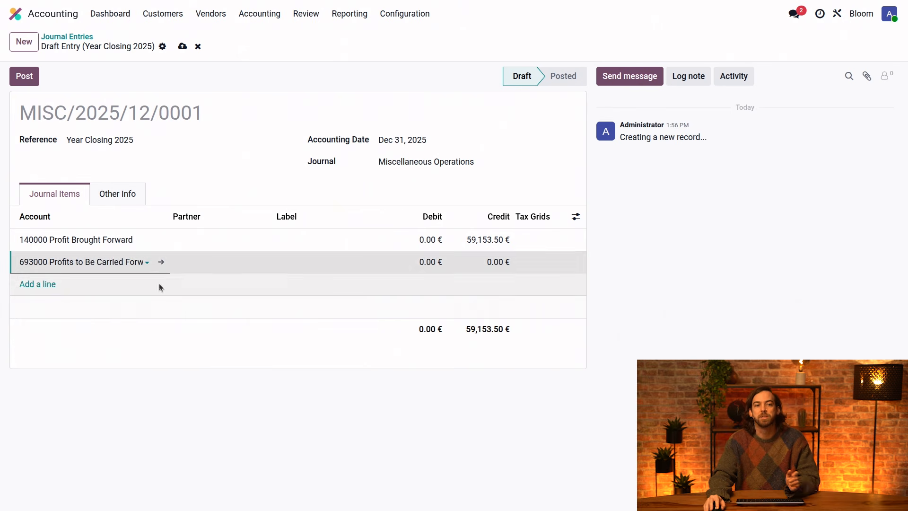
pyautogui.click(426, 262)
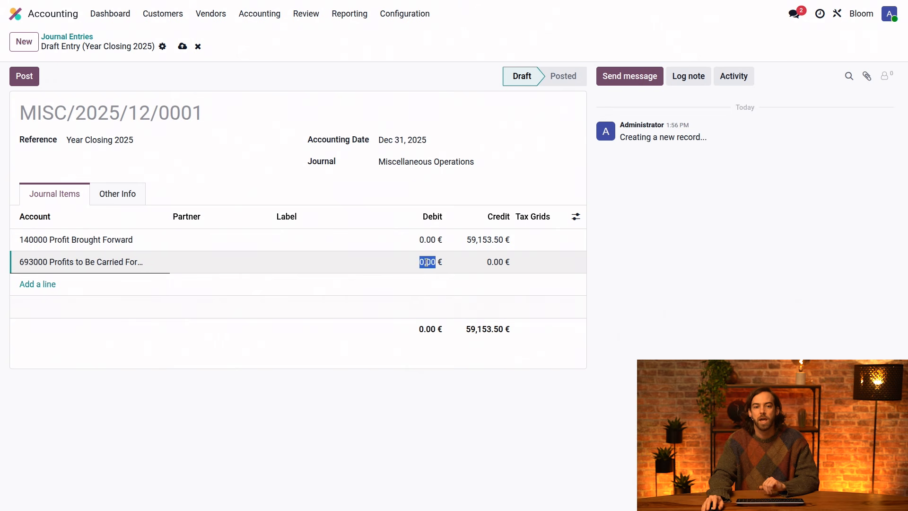
pyautogui.write('59,153.50')
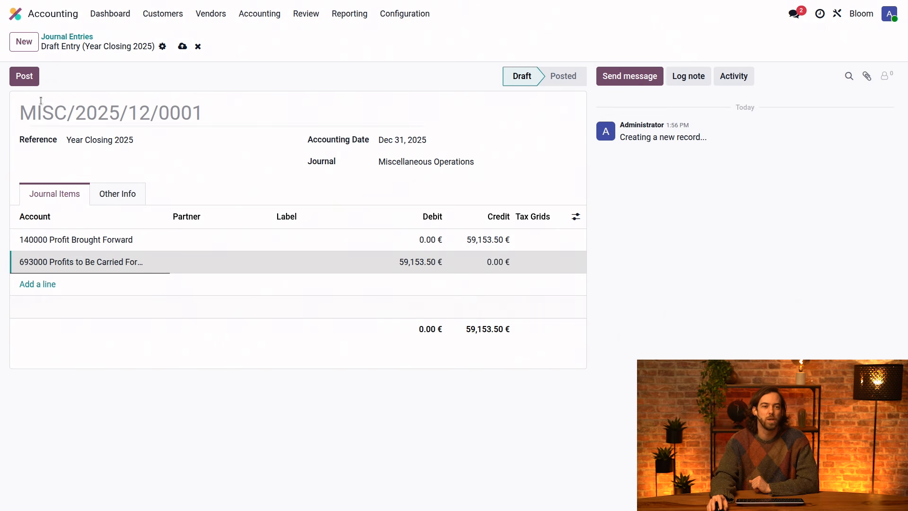
pyautogui.click(38, 84)
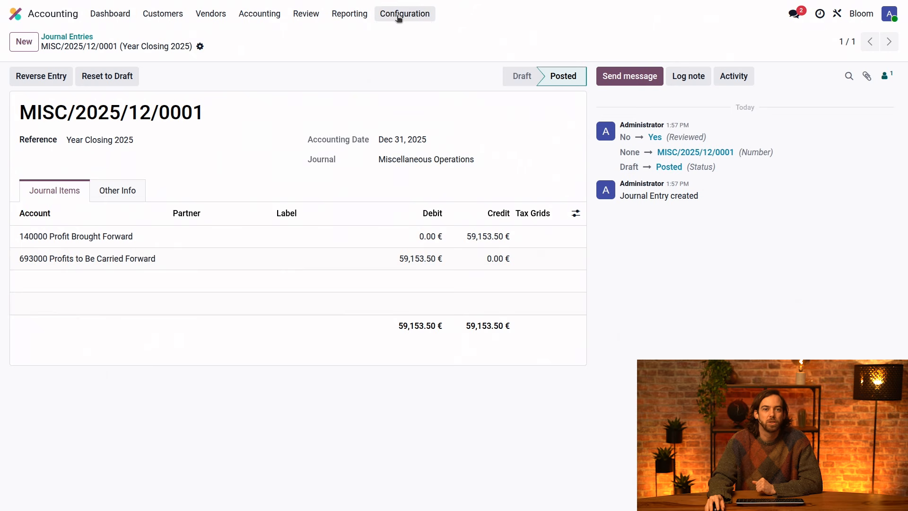
# Review the equity section of the Balance Sheet as of 12/31/2025 and switch the report date to Today.
pyautogui.click(364, 14)
pyautogui.click(381, 52)
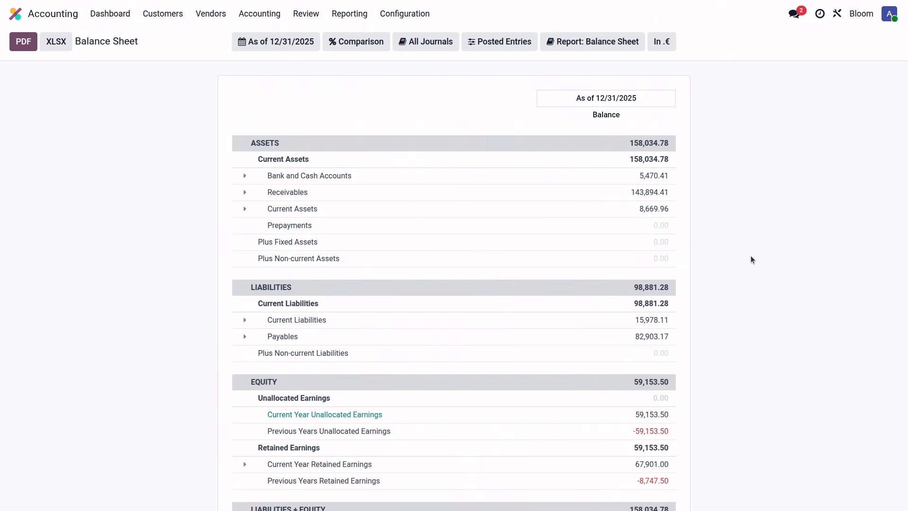
pyautogui.scroll(-1, 744, 259)
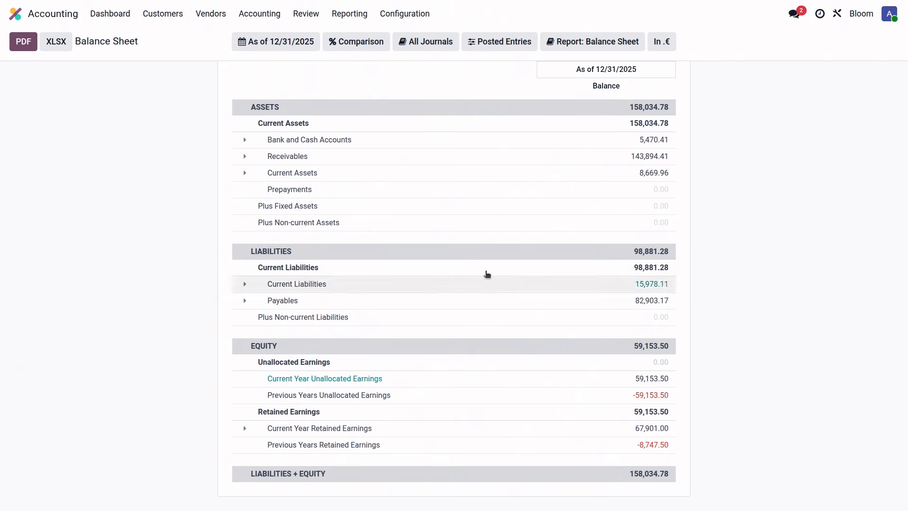
pyautogui.click(298, 44)
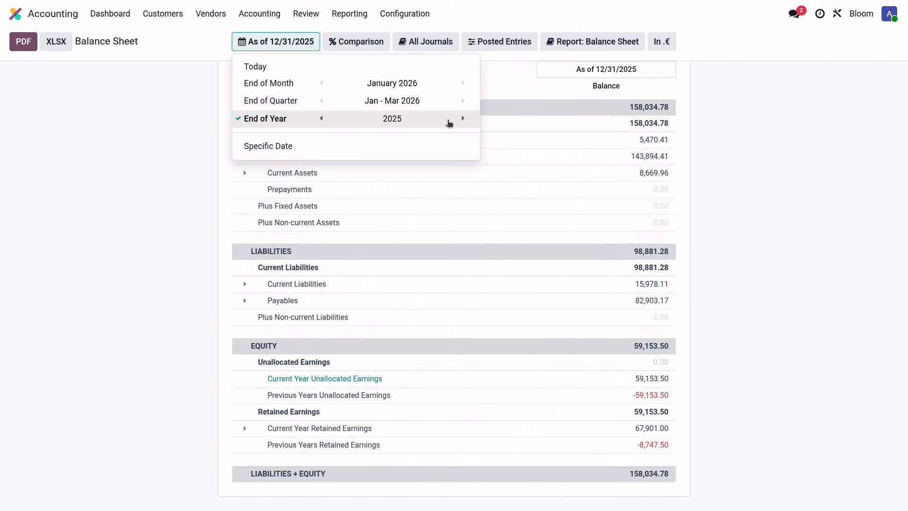
pyautogui.click(455, 74)
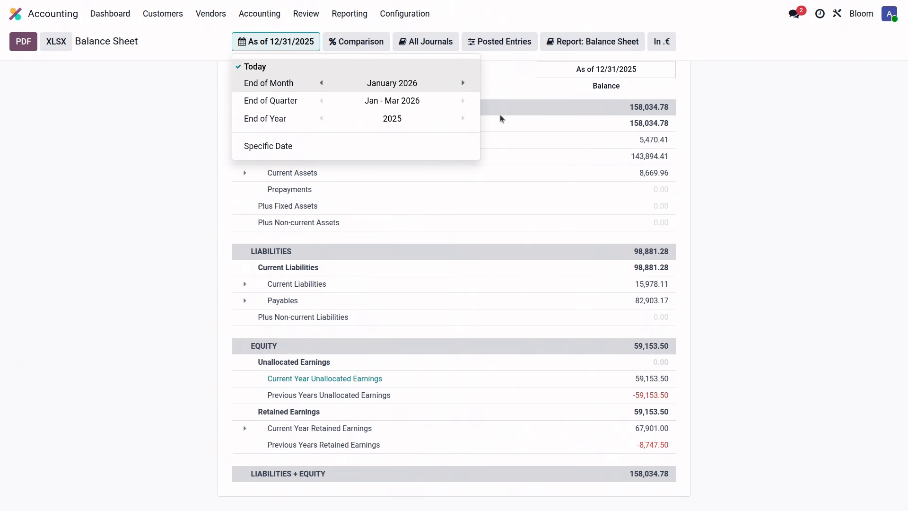
# Open the "Annual Closing: Corporate Tax 2025" tax return and go into its Bank Reconciliation check.
pyautogui.click(760, 325)
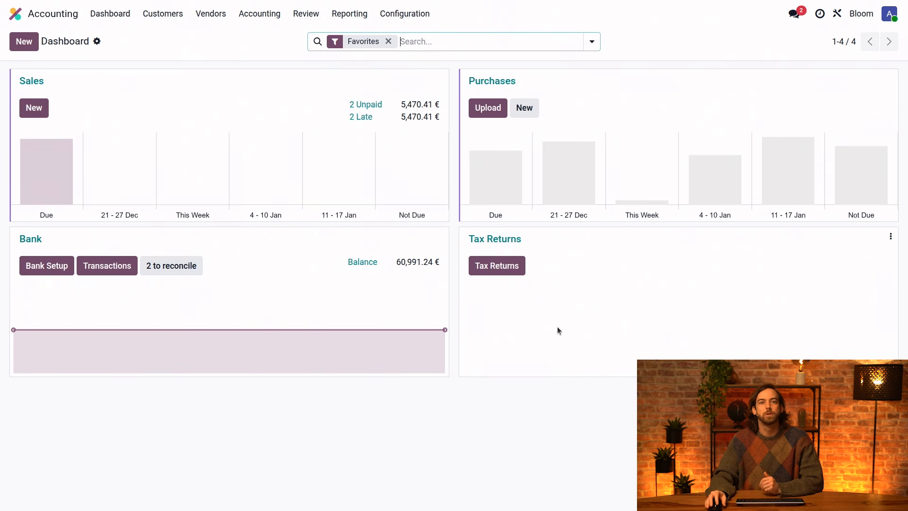
pyautogui.click(508, 268)
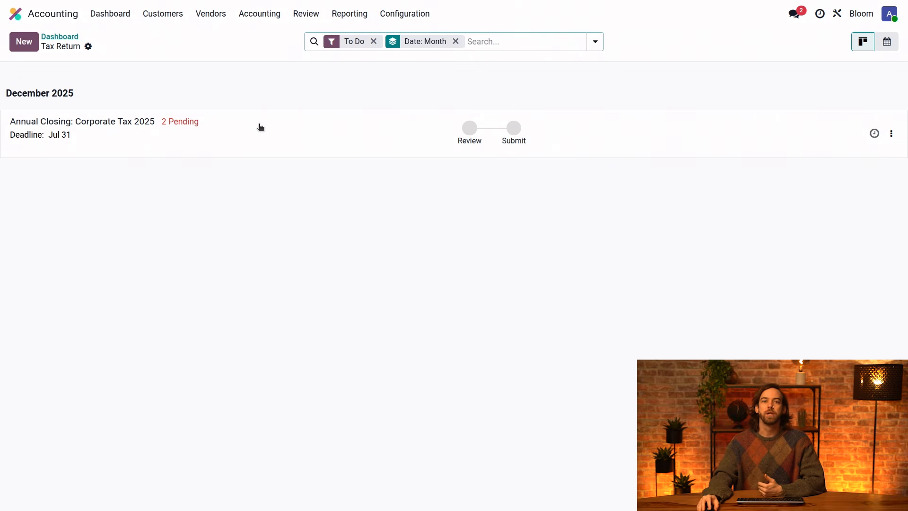
pyautogui.click(251, 133)
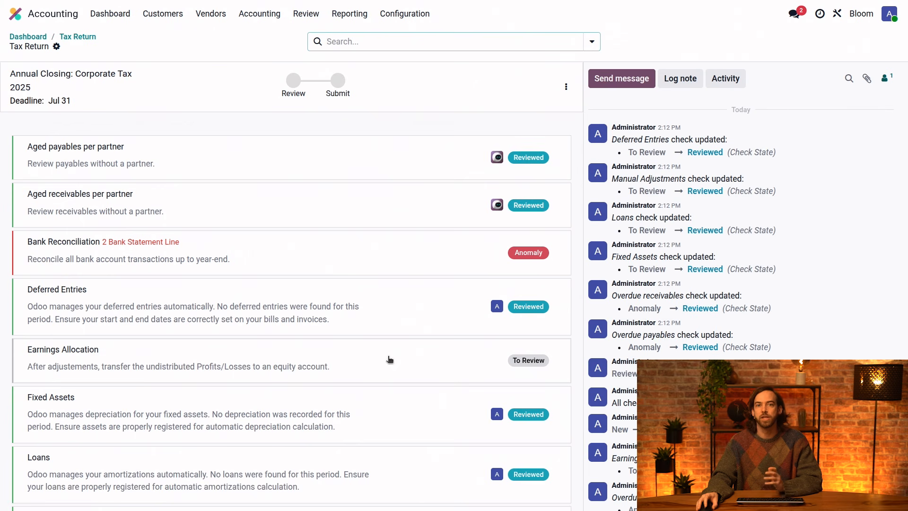
pyautogui.click(333, 260)
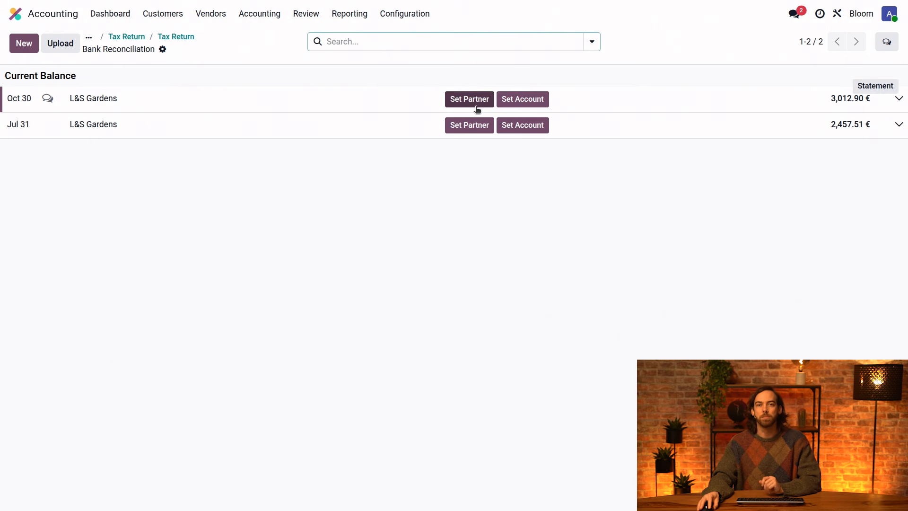
# Set the partner of the Oct 30 L&S Gardens bank transaction to Leaf & Stone Gardens.
pyautogui.click(476, 108)
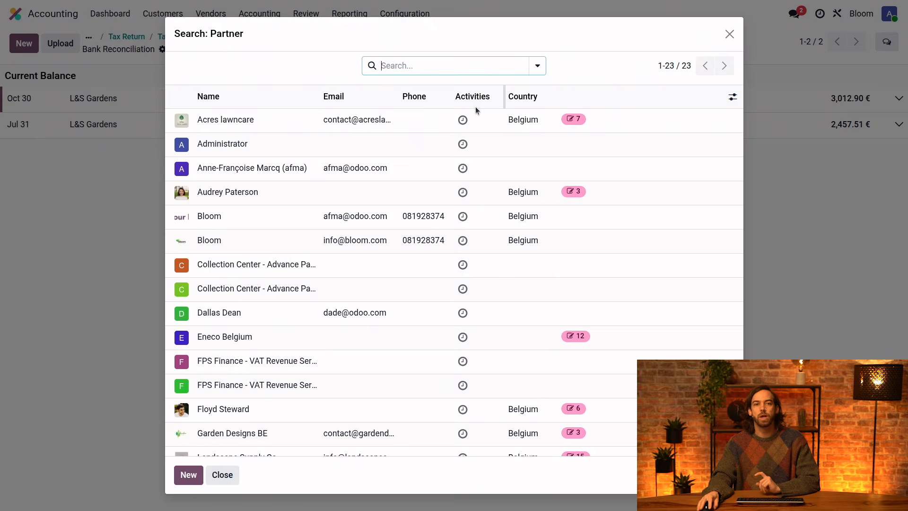
pyautogui.click(418, 71)
pyautogui.write('leaf')
pyautogui.press('Return')
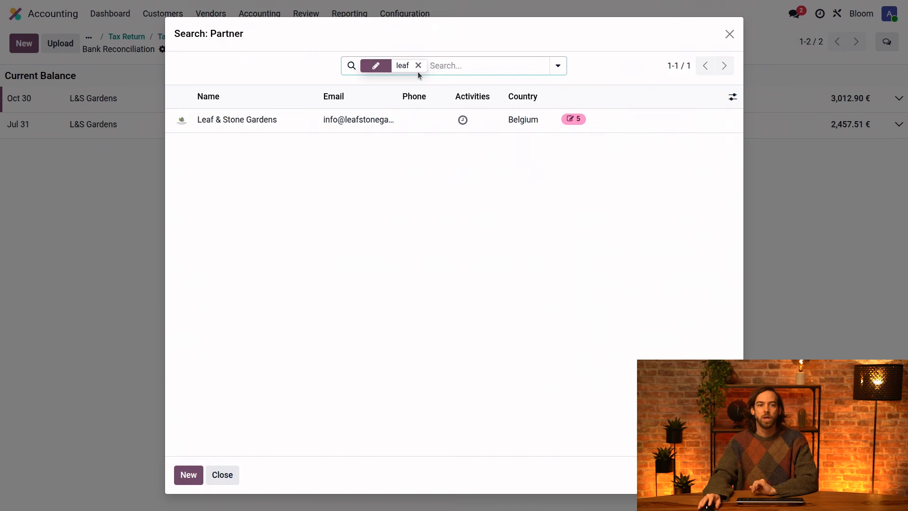
pyautogui.click(281, 126)
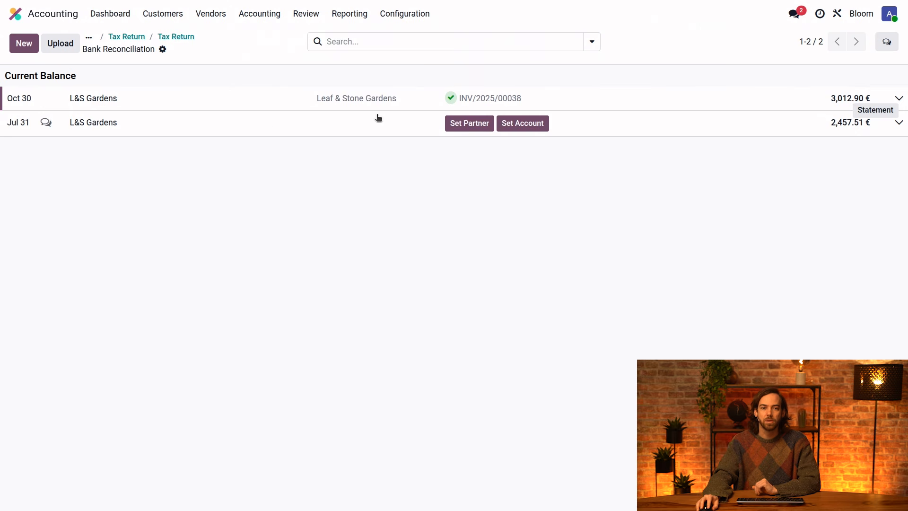
# Set the partner of the Jul 31 L&S Gardens bank transaction to Leaf & Stone Gardens and return to the closing checklist.
pyautogui.click(467, 123)
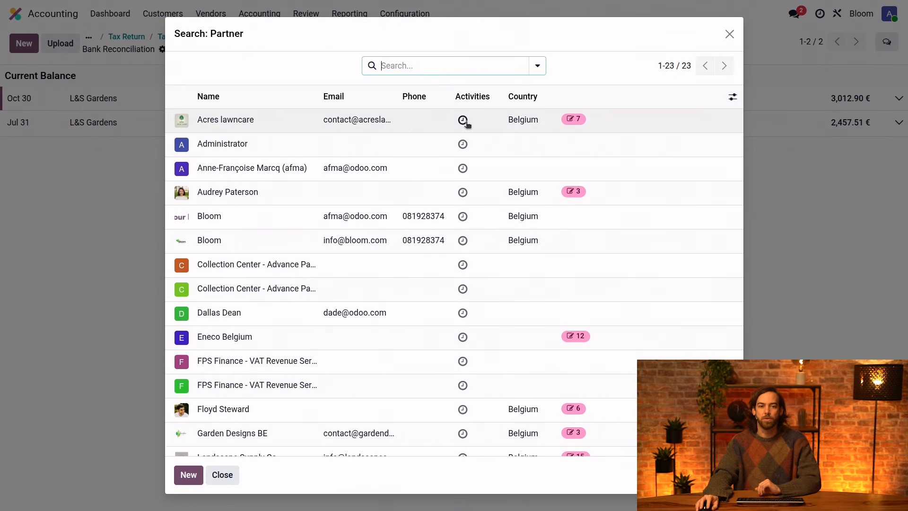
pyautogui.write('leaf')
pyautogui.press('Return')
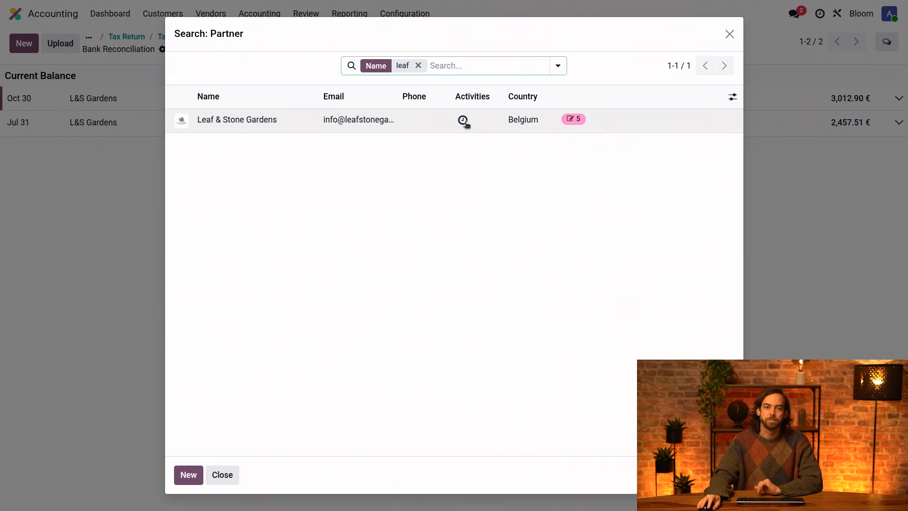
pyautogui.click(432, 121)
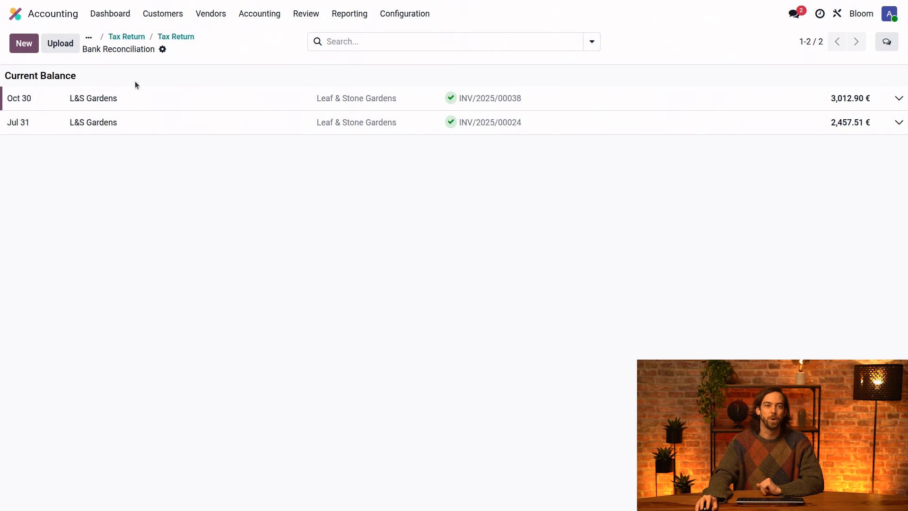
pyautogui.click(179, 38)
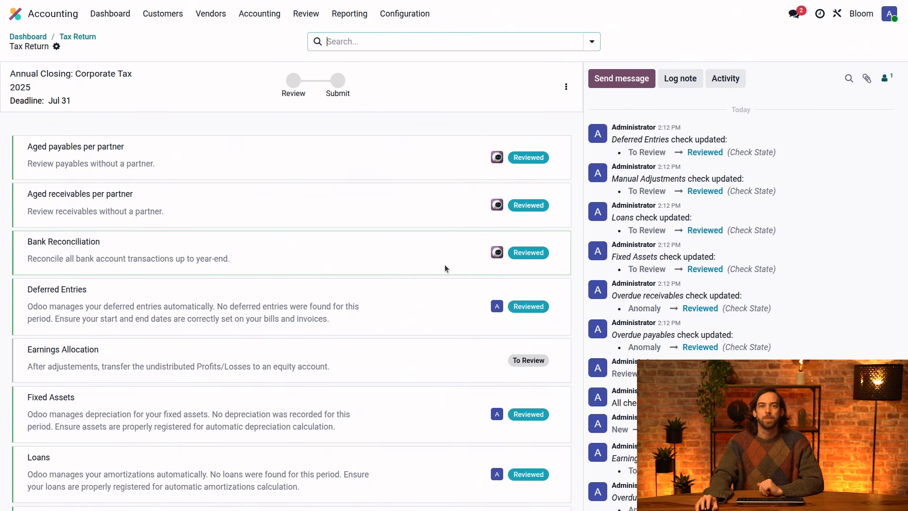
# Review the balance sheet linked to the Earnings Allocation check, and set that check's status to Supervised.
pyautogui.click(472, 370)
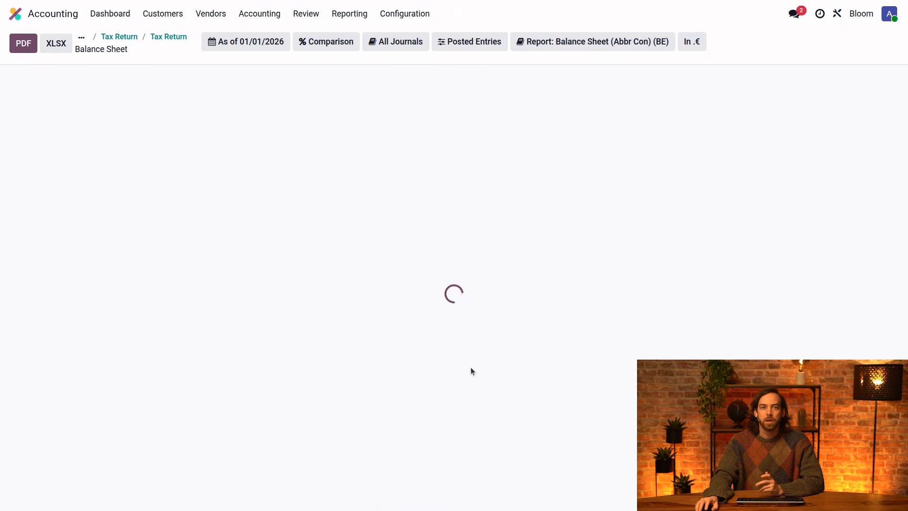
pyautogui.scroll(-5, 761, 205)
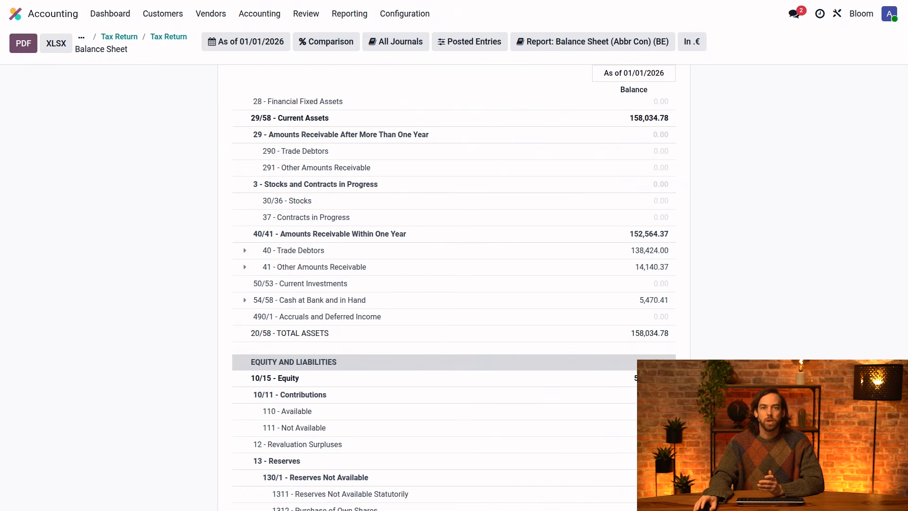
pyautogui.scroll(-3, 752, 314)
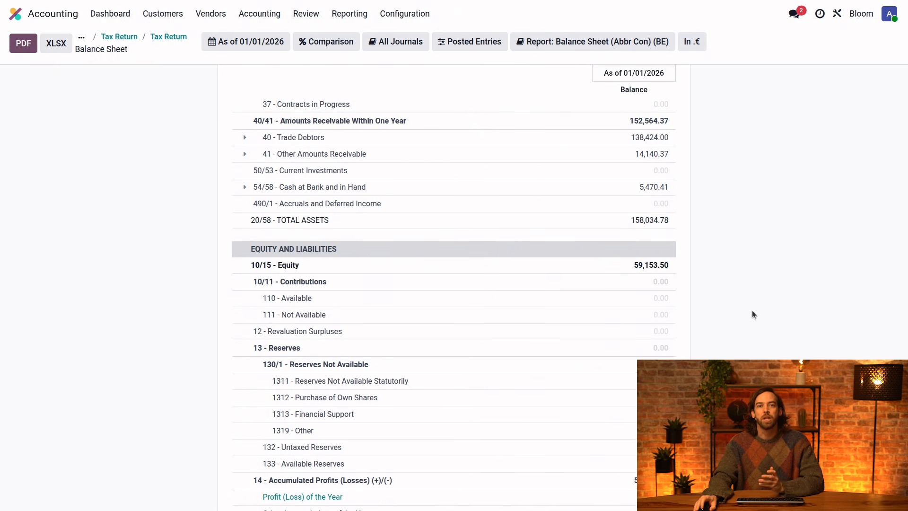
pyautogui.scroll(-2, 738, 337)
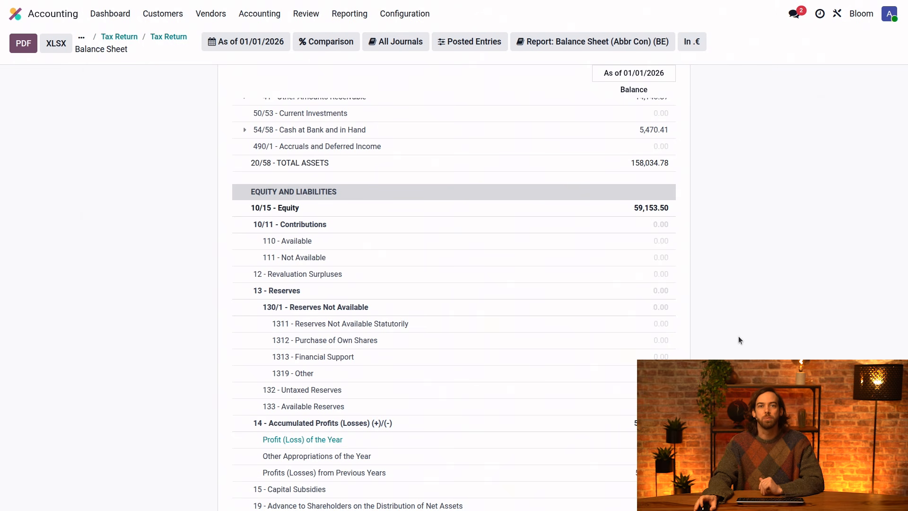
pyautogui.scroll(10, 735, 257)
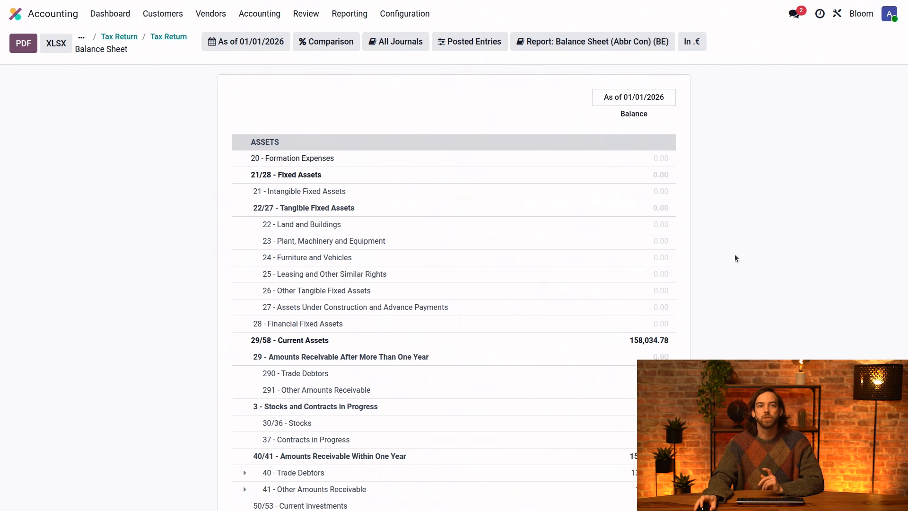
pyautogui.click(168, 36)
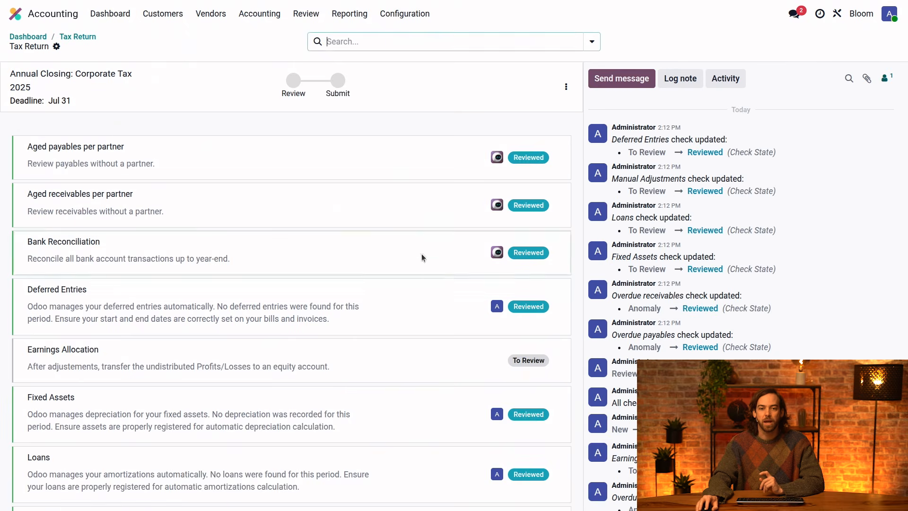
pyautogui.click(525, 360)
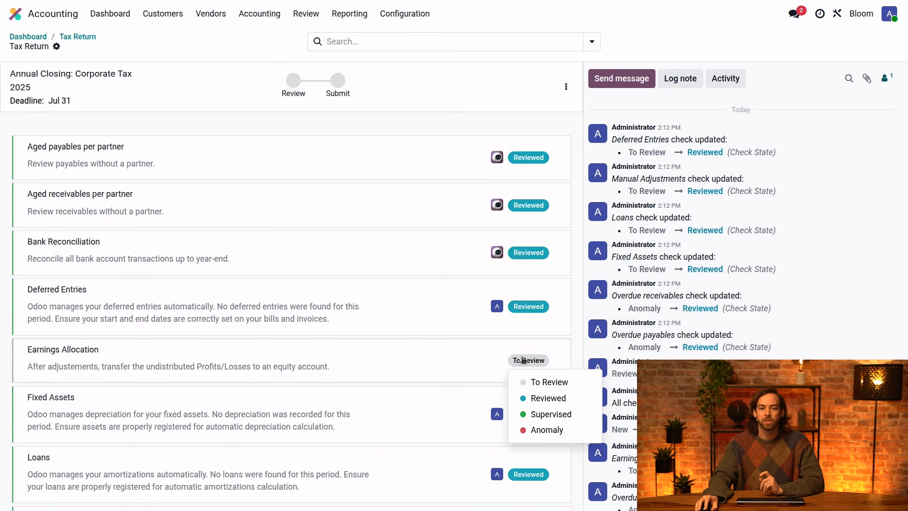
pyautogui.click(545, 414)
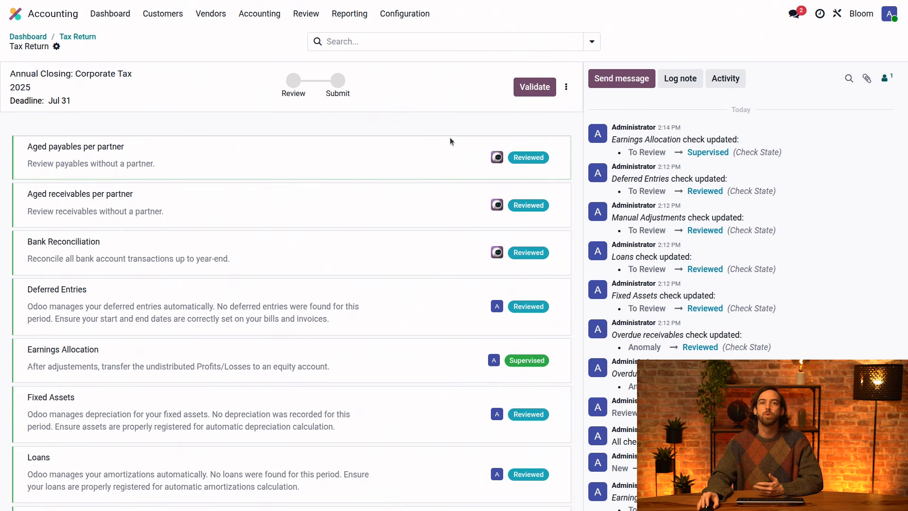
# Validate the Corporate Tax 2025 annual closing and mark it as submitted.
pyautogui.click(534, 87)
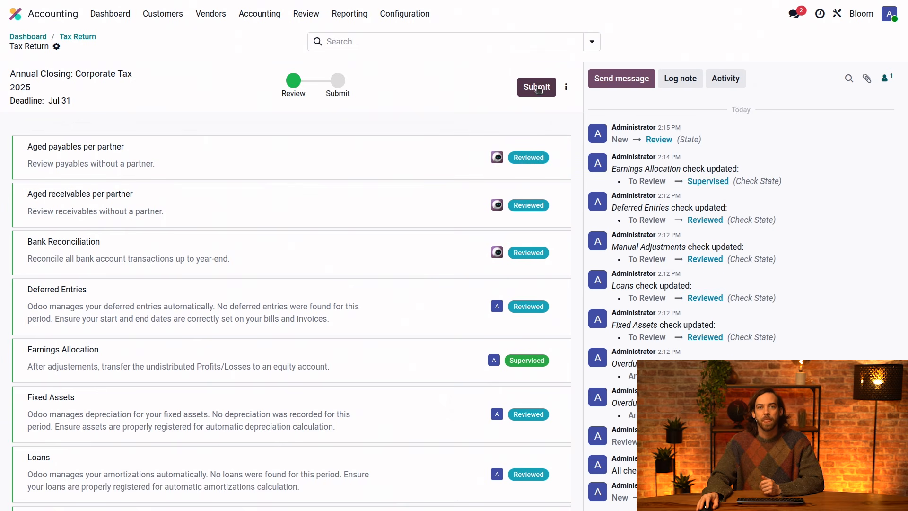
pyautogui.click(565, 88)
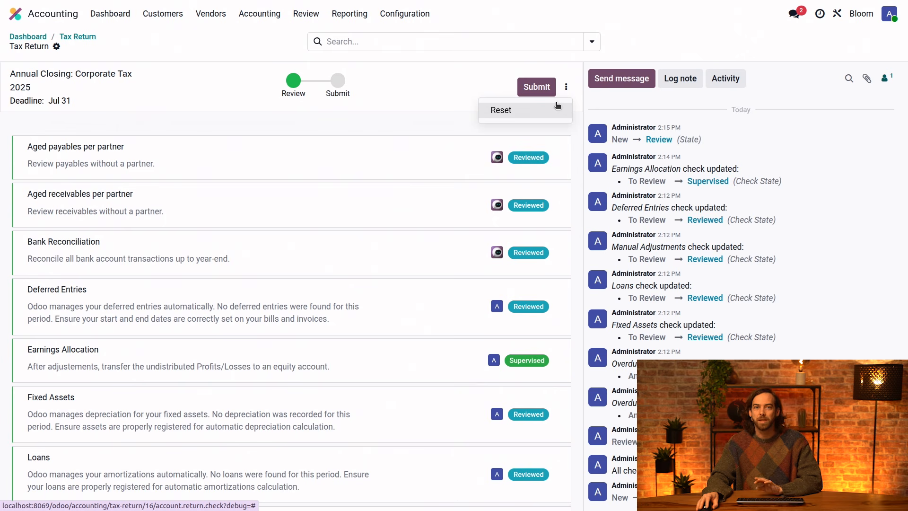
pyautogui.click(539, 89)
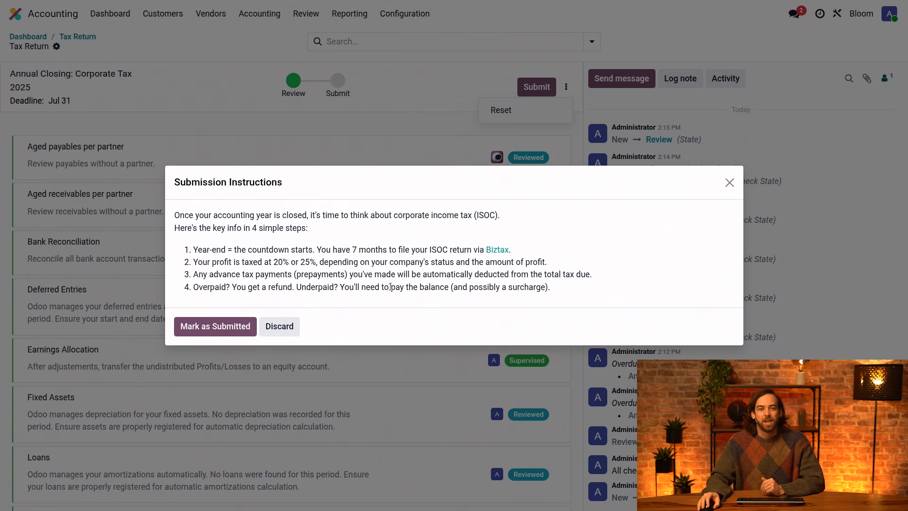
pyautogui.click(227, 330)
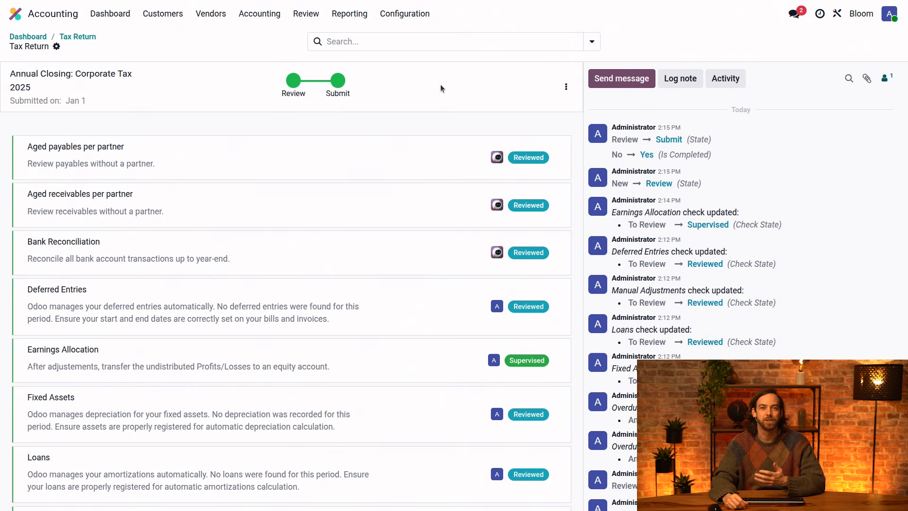
# Open the journal entry lock dates and clear the Lock Everything date.
pyautogui.click(270, 19)
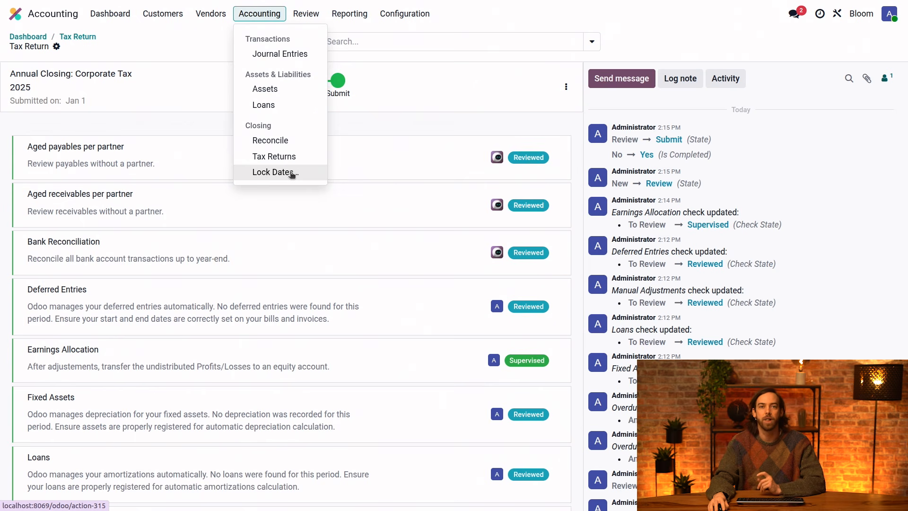
pyautogui.click(292, 173)
pyautogui.click(515, 248)
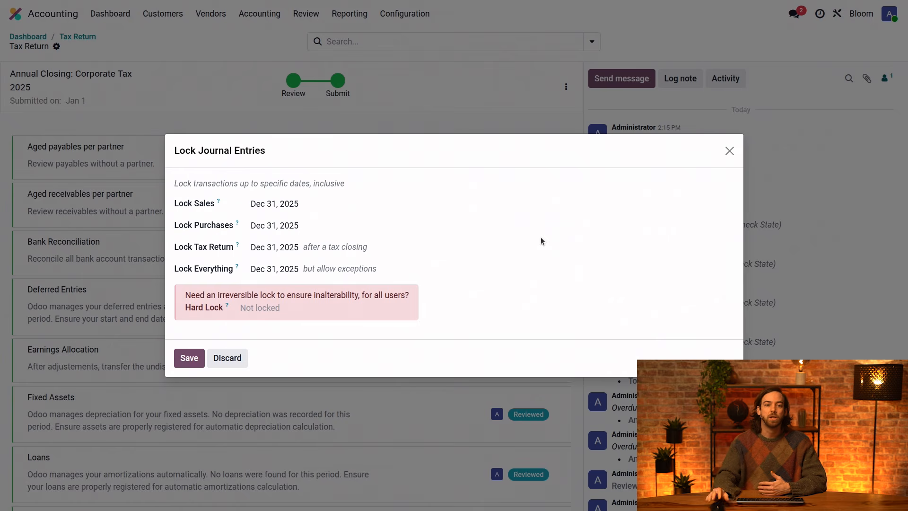
pyautogui.click(279, 269)
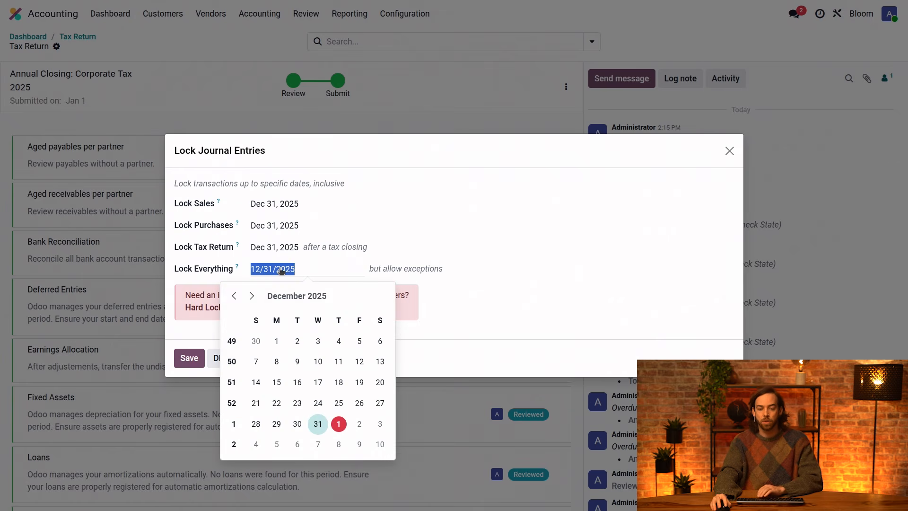
pyautogui.press('BackSpace')
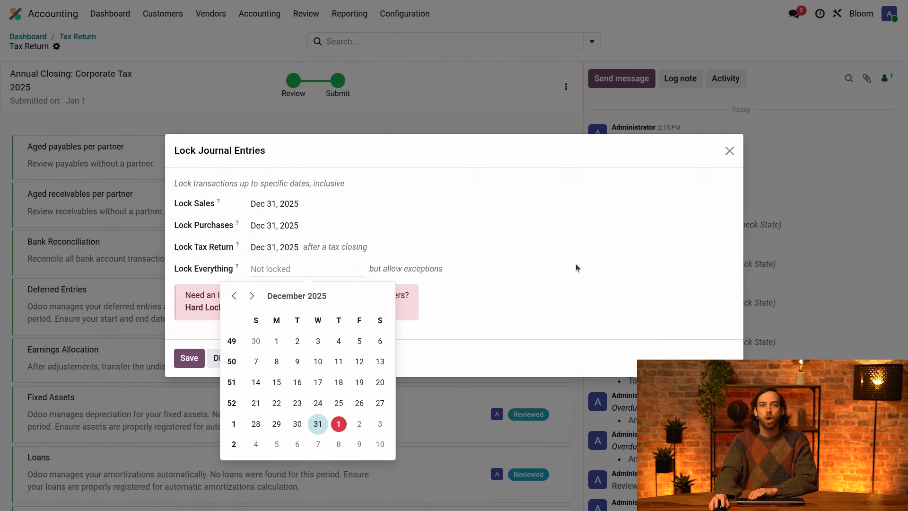
pyautogui.click(598, 263)
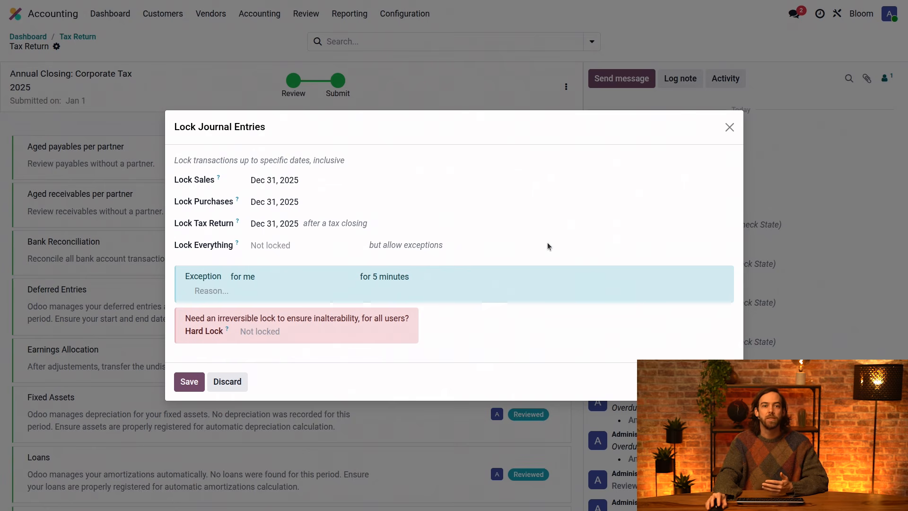
# Keep the lock exception "for me" and "for 5 minutes", and enter the reason "closing the fiscal year".
pyautogui.click(285, 277)
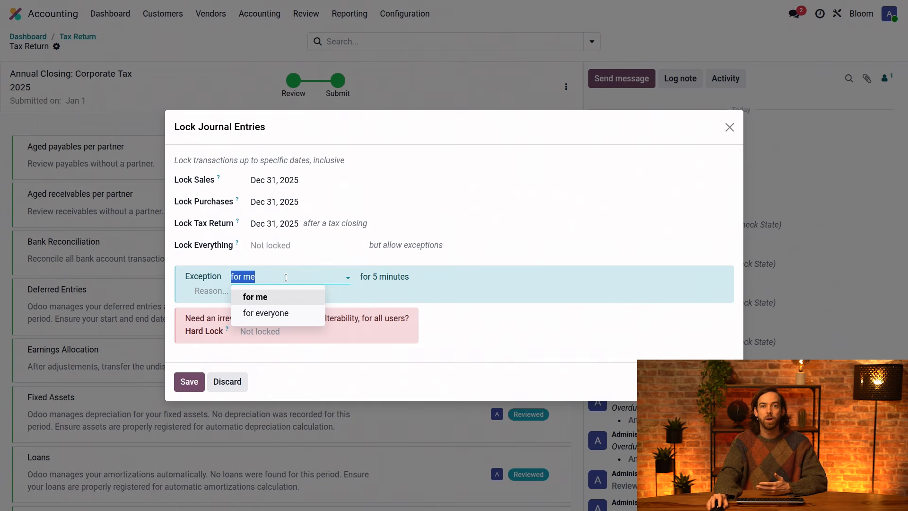
pyautogui.click(591, 229)
pyautogui.click(410, 277)
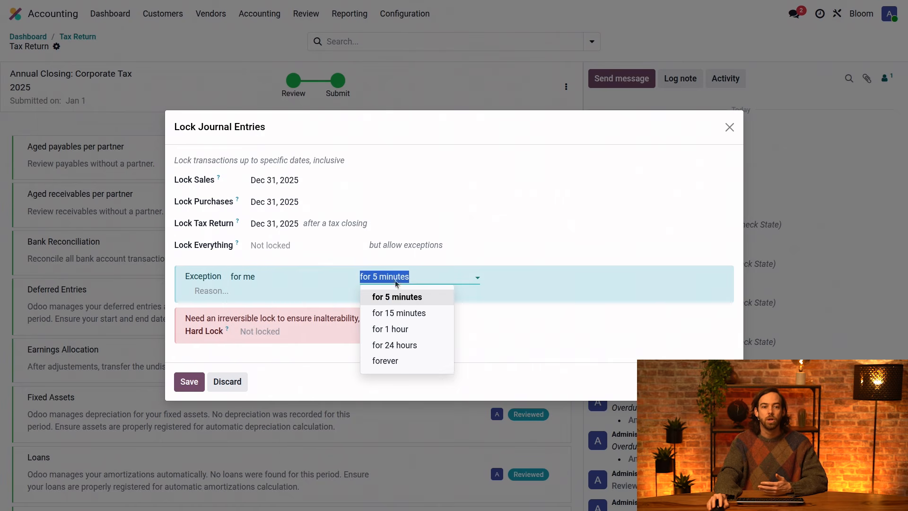
pyautogui.click(292, 290)
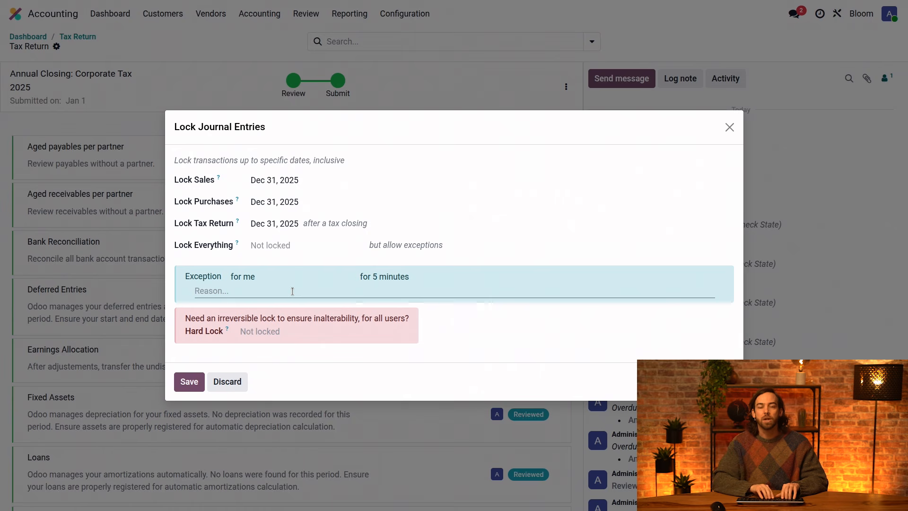
pyautogui.write('closing')
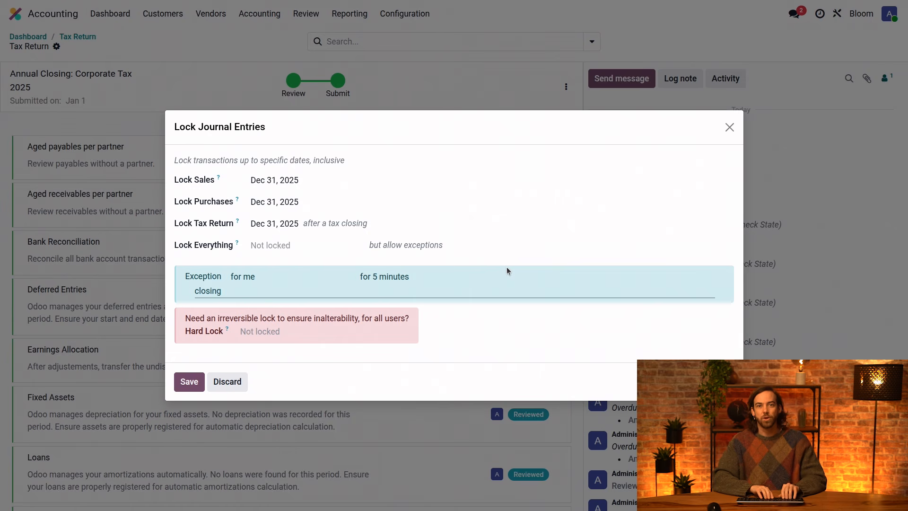
pyautogui.write('the iscal year')
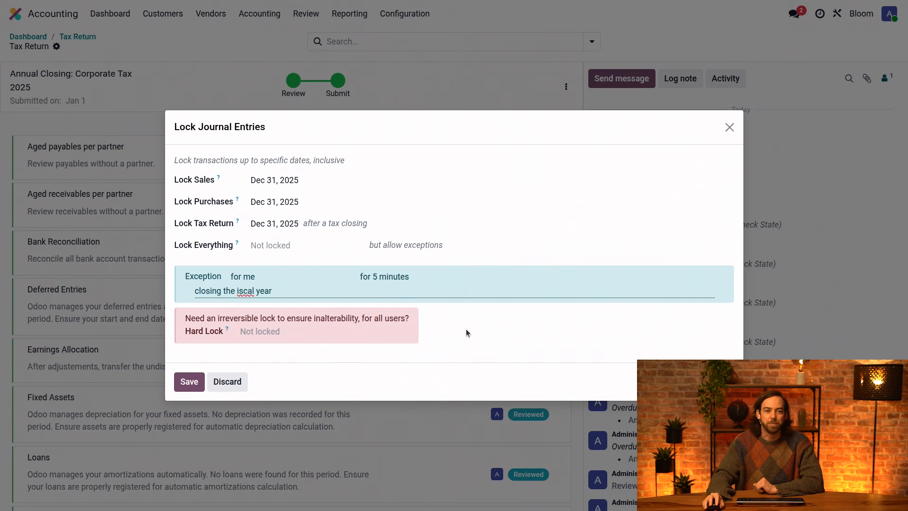
pyautogui.click(234, 291)
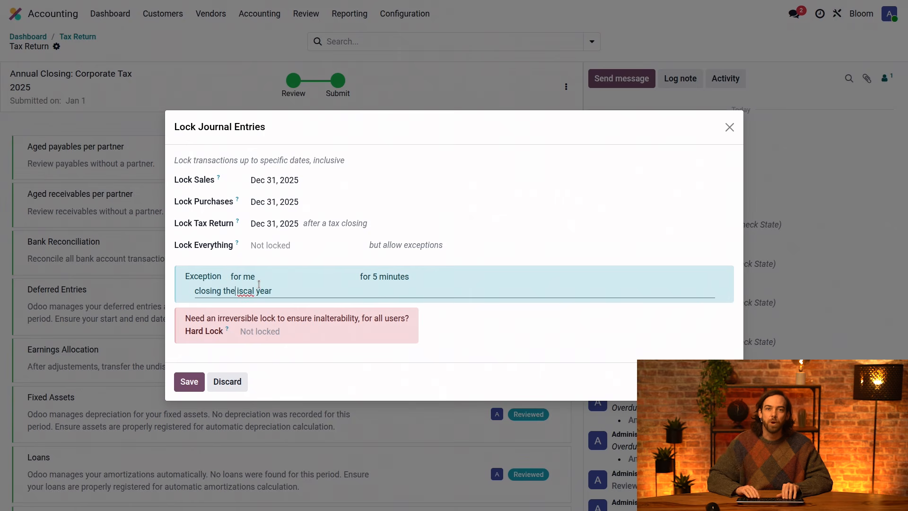
pyautogui.write('f')
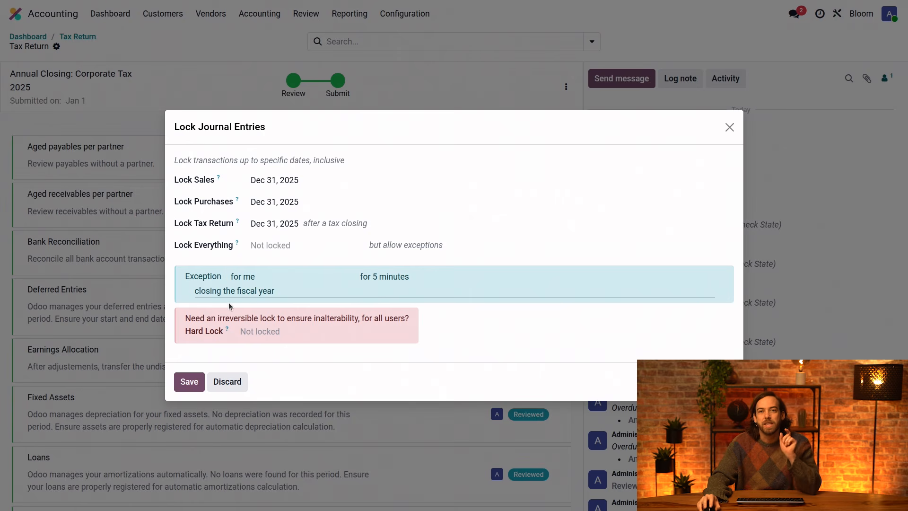